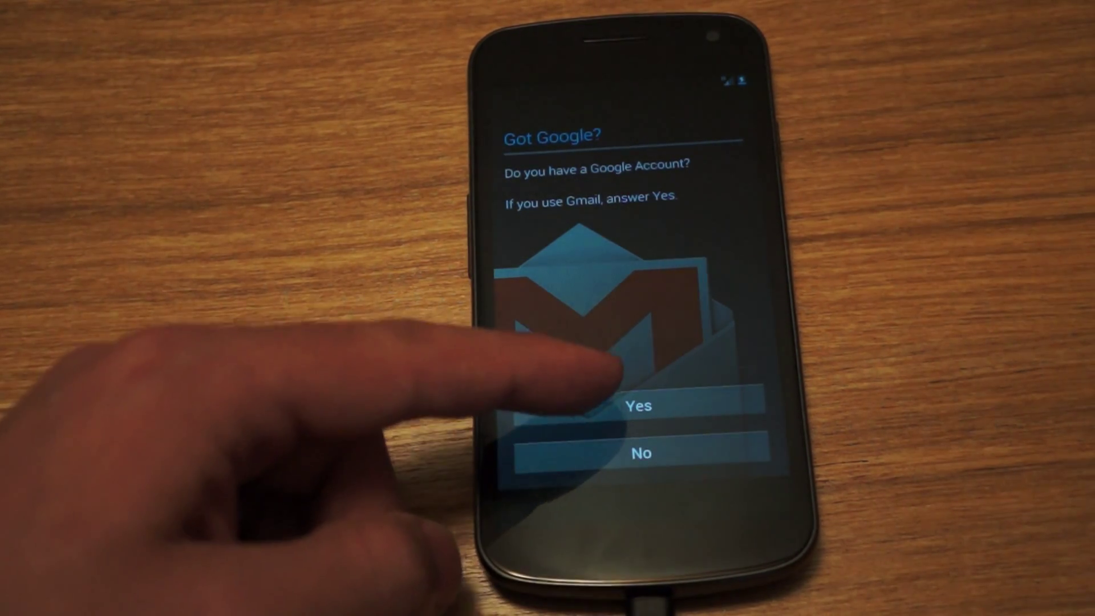
Step: Confirm the Google Account, accept both Google Location options and finish first-time setup
{"action": "left_click", "coordinate": [624, 404]}
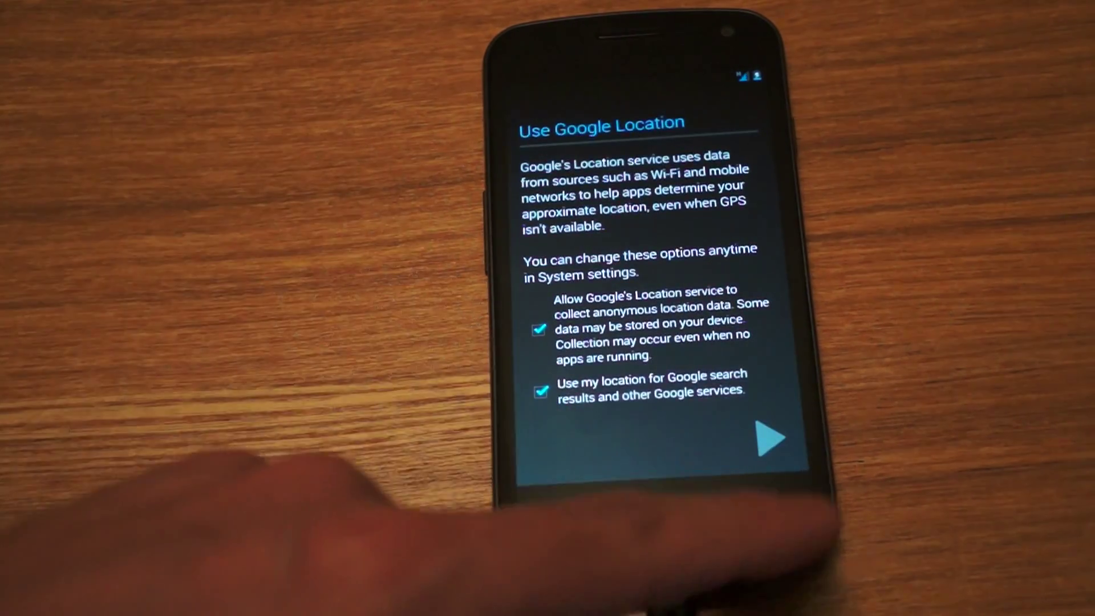
{"action": "left_click", "coordinate": [770, 439]}
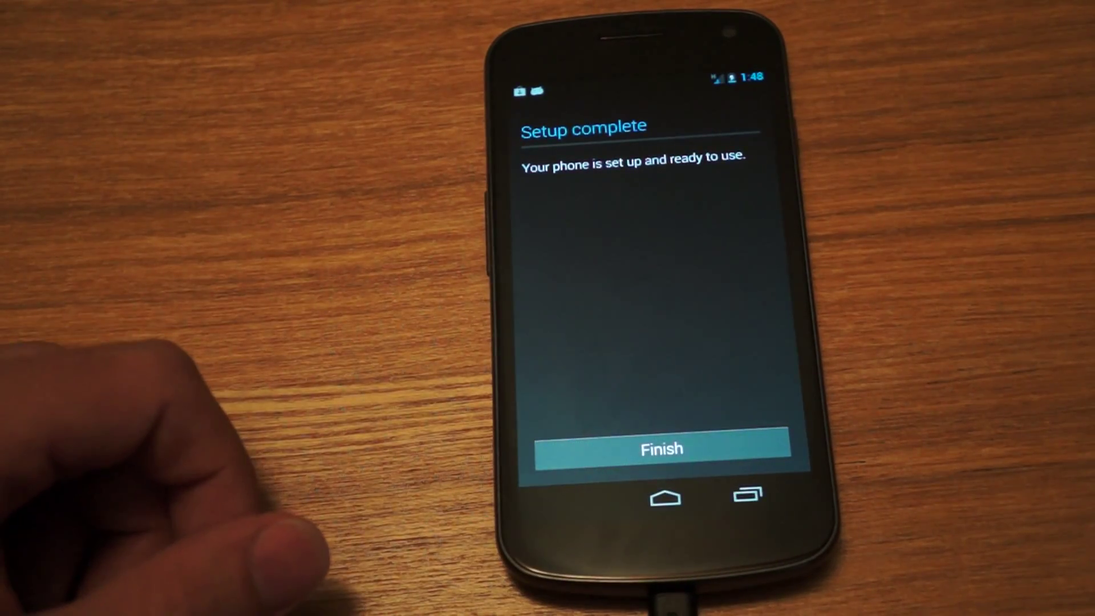
{"action": "left_click", "coordinate": [650, 448]}
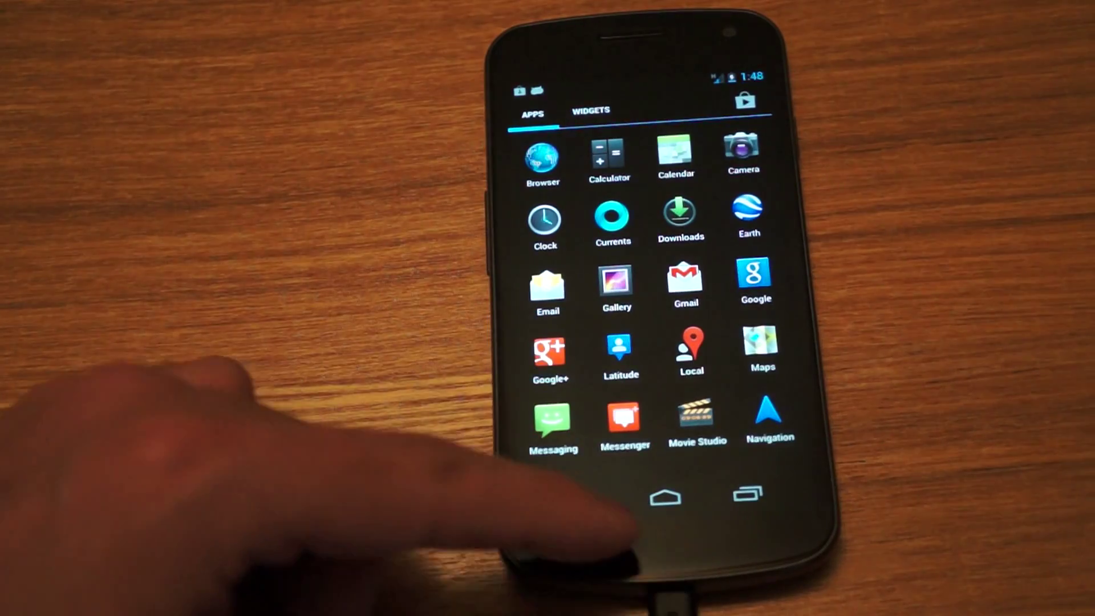
Step: Return home, open Settings from the notification shade and turn Wi-Fi on
{"action": "left_click", "coordinate": [584, 501]}
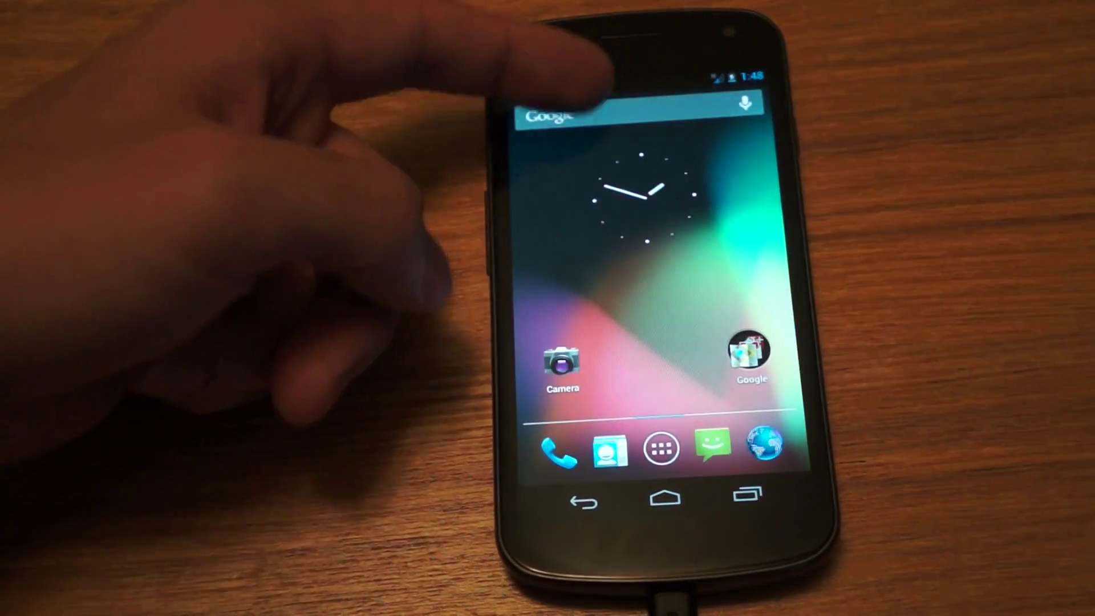
{"action": "left_click_drag", "start_coordinate": [604, 81], "coordinate": [590, 359]}
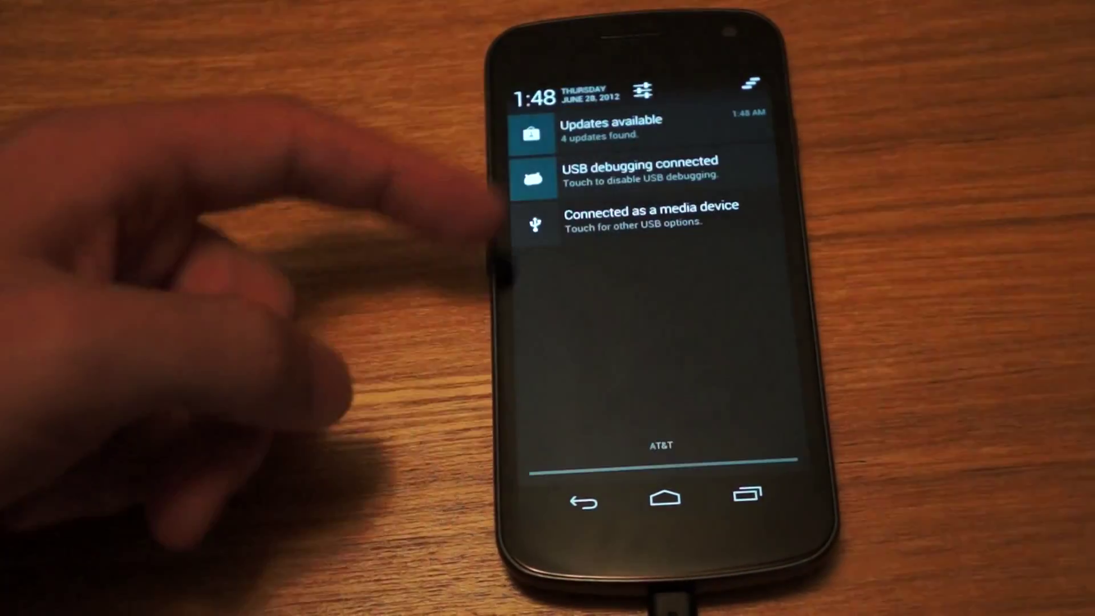
{"action": "left_click", "coordinate": [744, 81]}
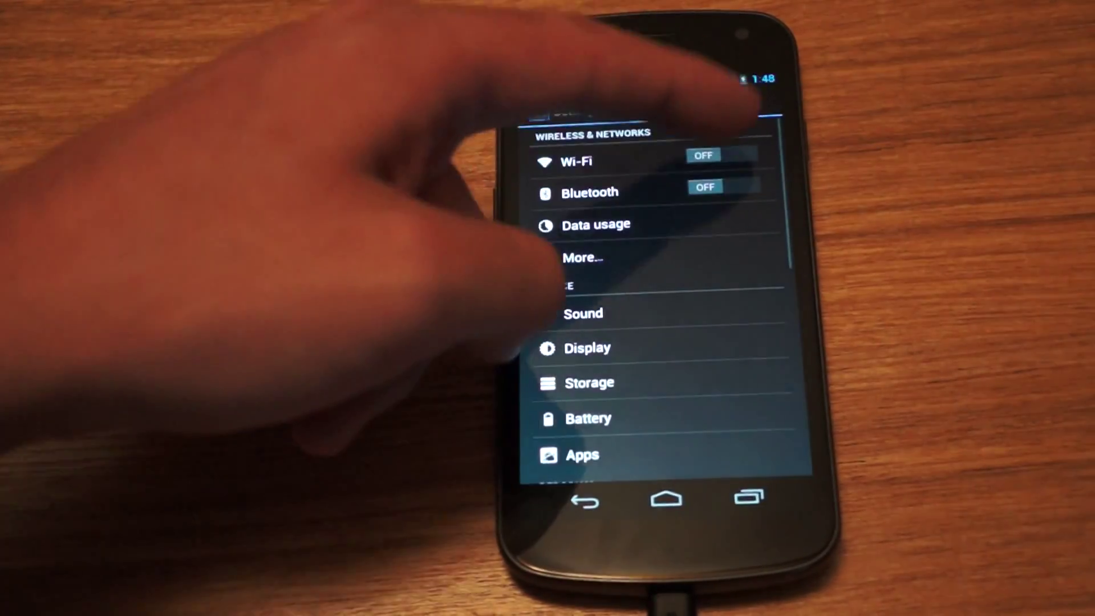
{"action": "left_click", "coordinate": [721, 155]}
{"action": "scroll", "coordinate": [599, 257], "scroll_direction": "down", "scroll_amount": 2}
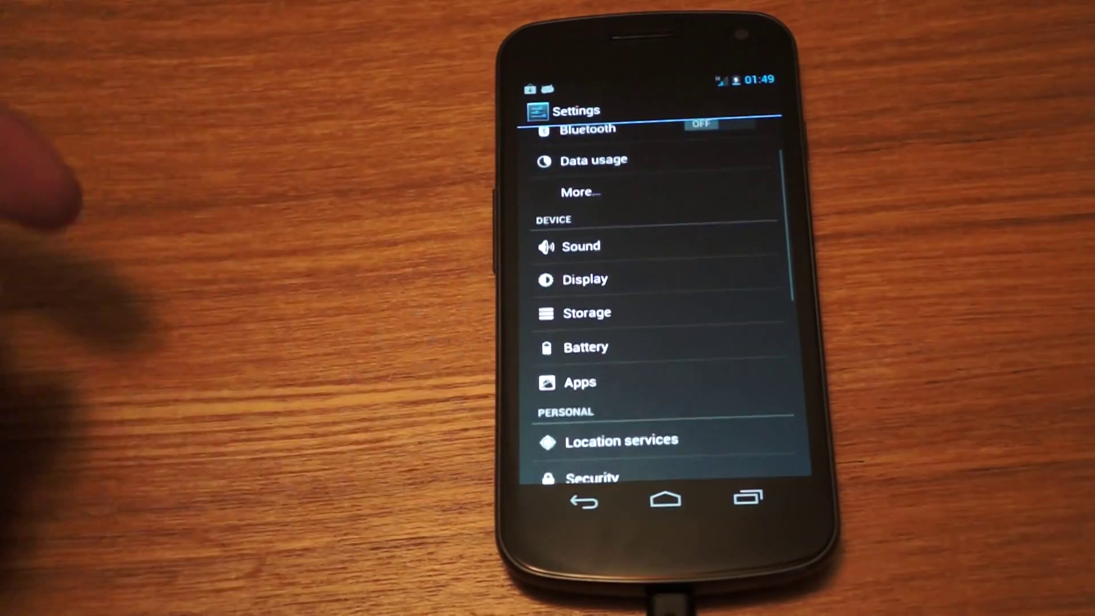
{"action": "scroll", "coordinate": [548, 274], "scroll_direction": "up", "scroll_amount": 2}
Step: Modify the curley528 network with advanced options shown and the proxy set to Manual
{"action": "left_click", "coordinate": [573, 162]}
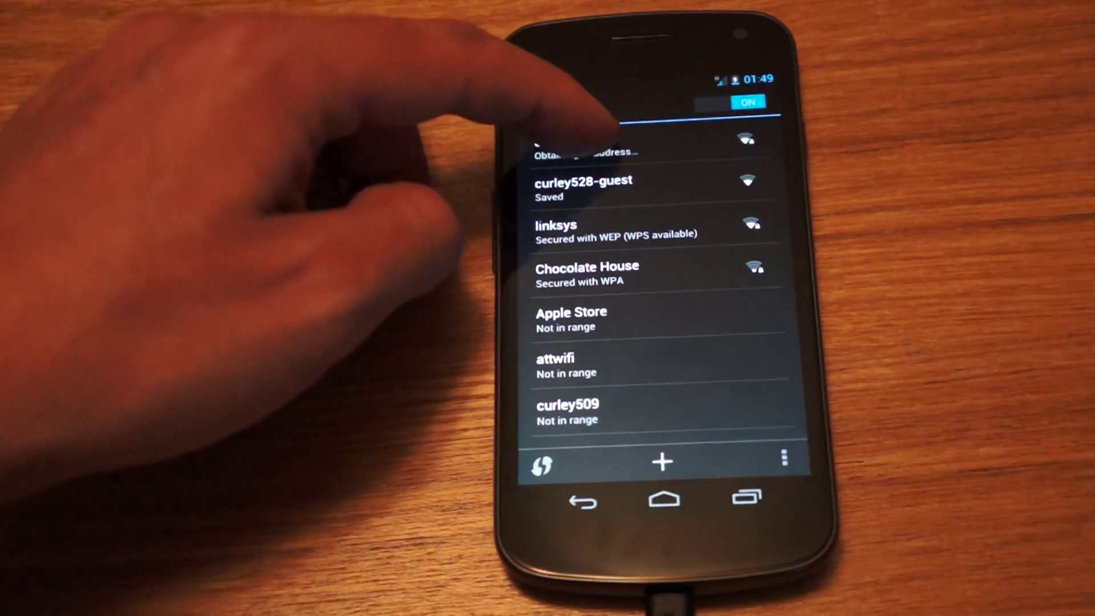
{"action": "left_click", "coordinate": [590, 142]}
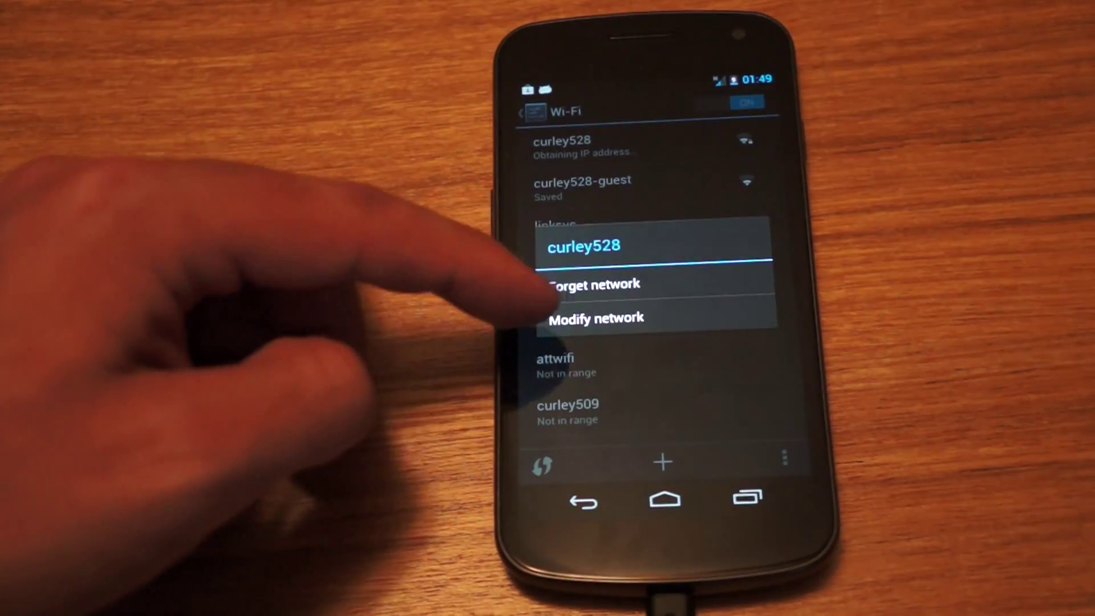
{"action": "left_click", "coordinate": [599, 317]}
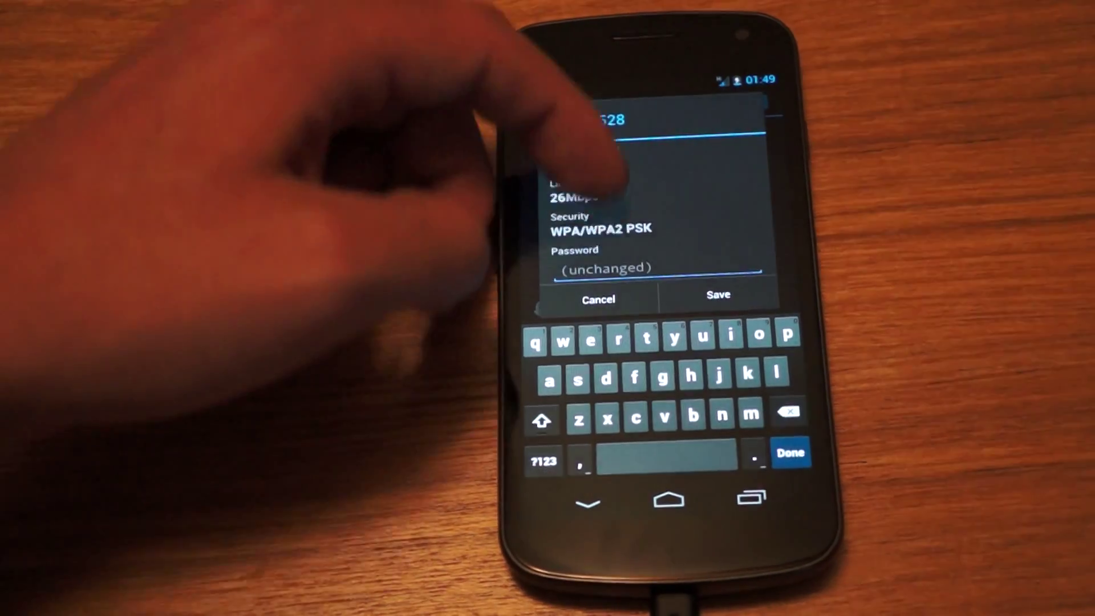
{"action": "left_click_drag", "start_coordinate": [614, 180], "coordinate": [610, 106]}
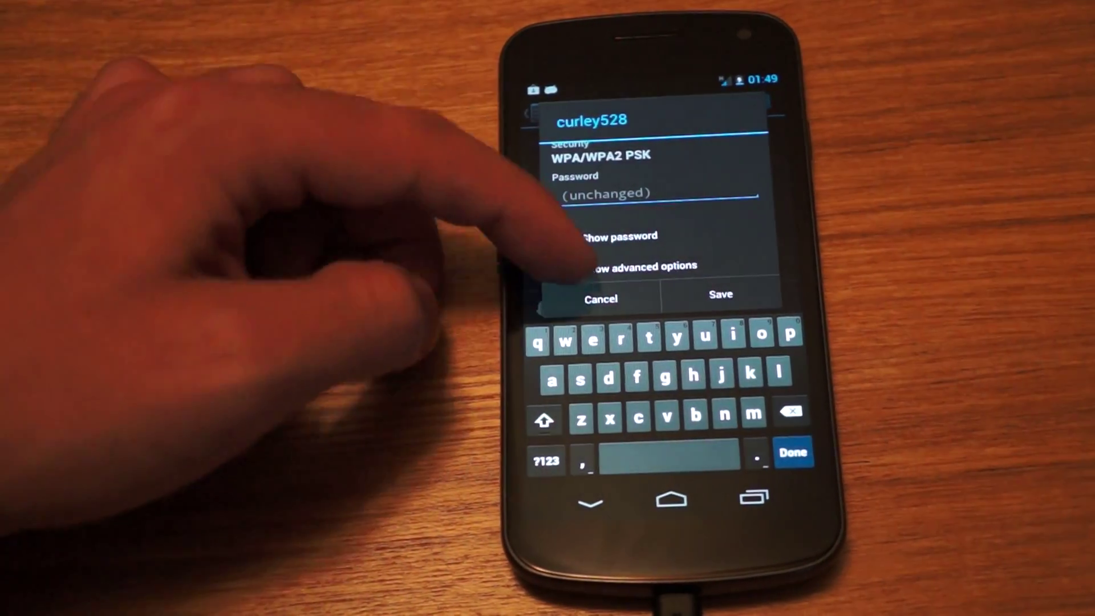
{"action": "left_click", "coordinate": [571, 265]}
{"action": "left_click_drag", "start_coordinate": [616, 239], "coordinate": [599, 154]}
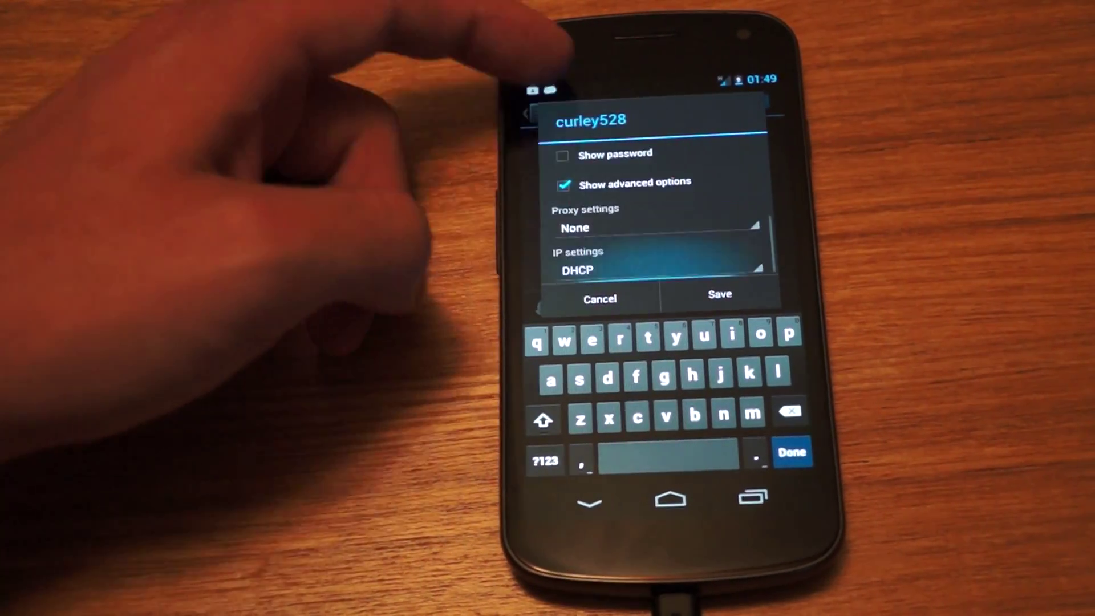
{"action": "left_click", "coordinate": [590, 228]}
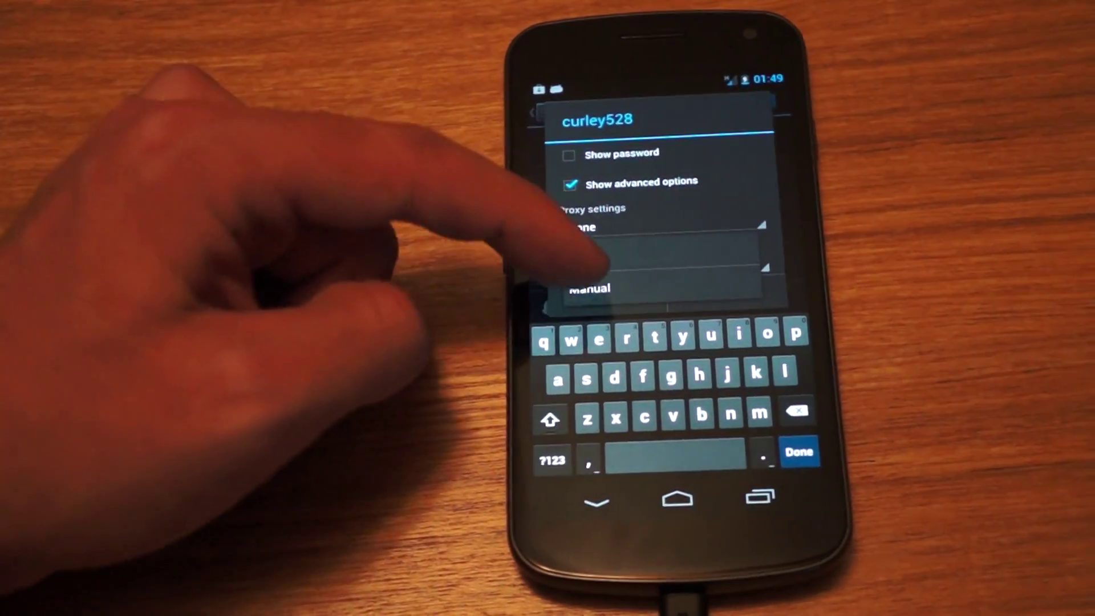
{"action": "left_click", "coordinate": [597, 288]}
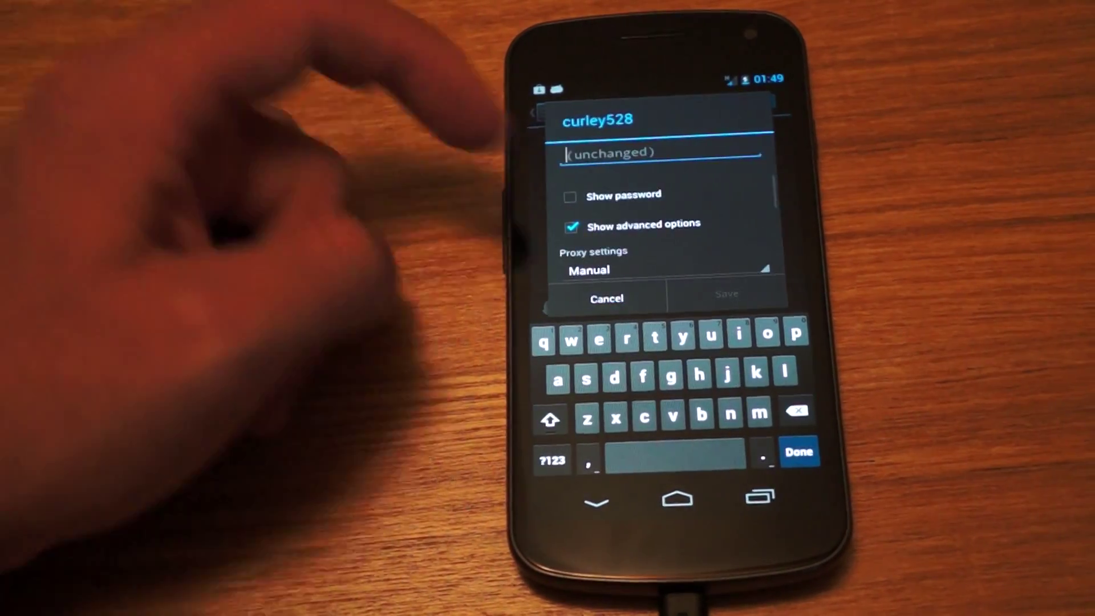
{"action": "left_click_drag", "start_coordinate": [555, 222], "coordinate": [535, 99]}
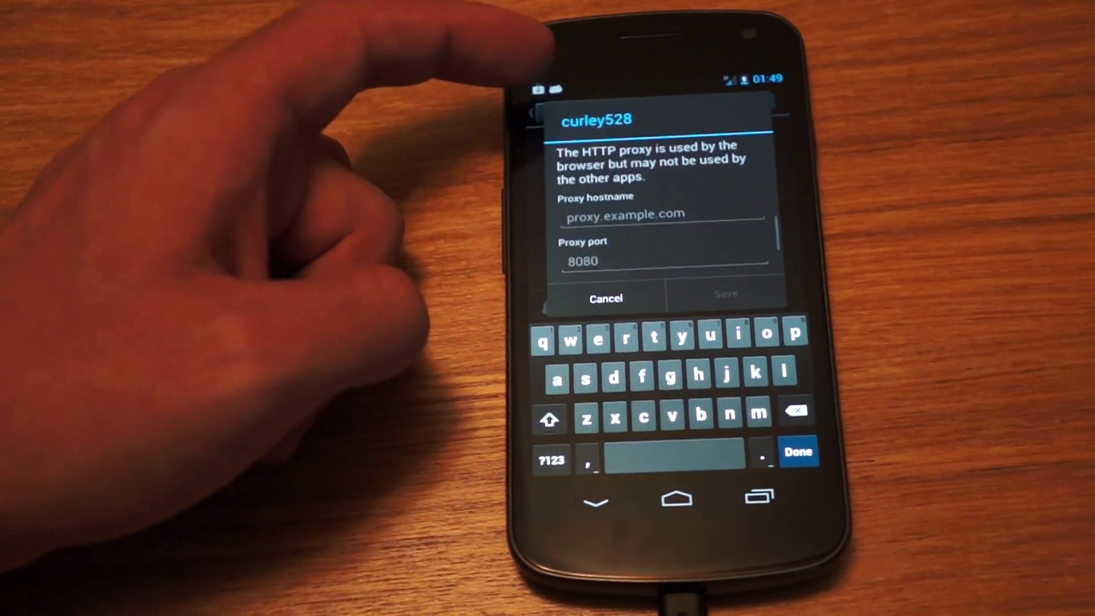
{"action": "left_click_drag", "start_coordinate": [556, 223], "coordinate": [552, 163]}
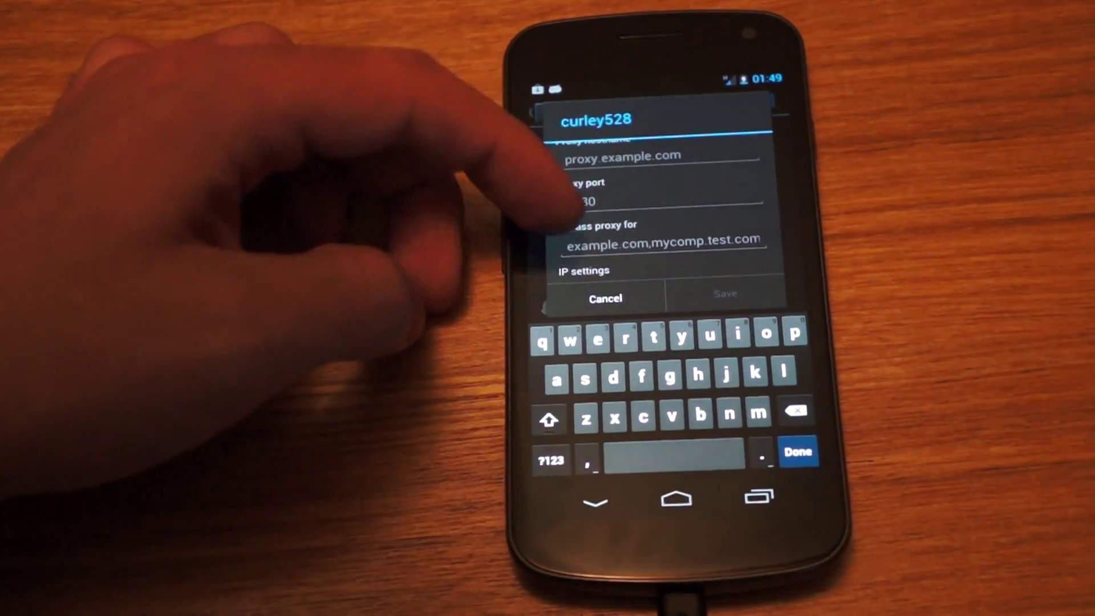
{"action": "left_click_drag", "start_coordinate": [534, 252], "coordinate": [590, 129]}
{"action": "left_click", "coordinate": [650, 269]}
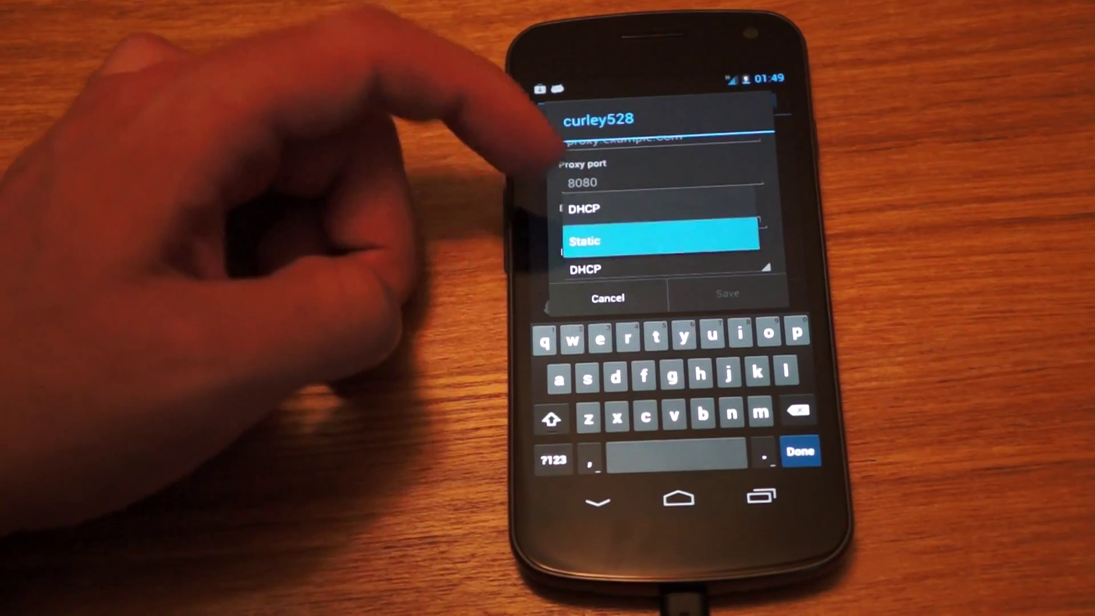
{"action": "left_click", "coordinate": [599, 210]}
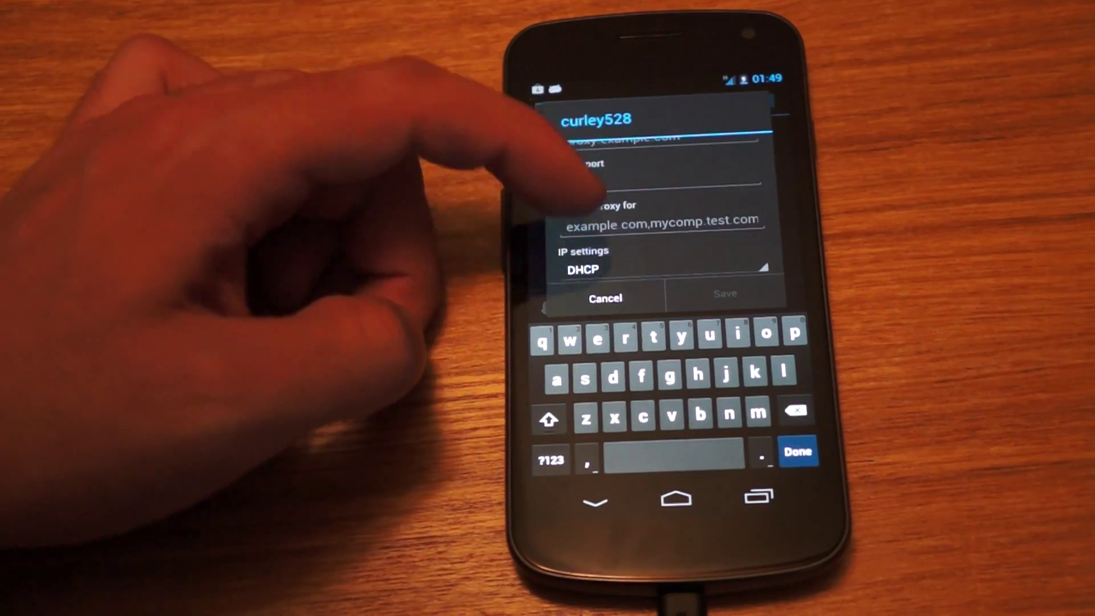
{"action": "left_click_drag", "start_coordinate": [581, 146], "coordinate": [591, 248]}
{"action": "left_click_drag", "start_coordinate": [569, 164], "coordinate": [526, 61]}
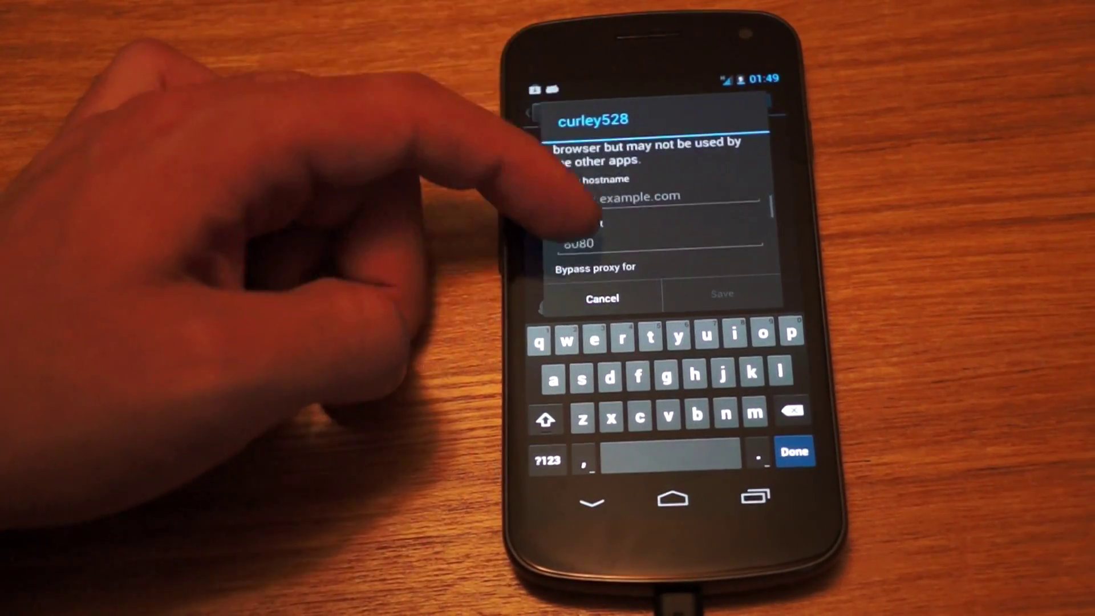
{"action": "left_click_drag", "start_coordinate": [557, 256], "coordinate": [526, 50]}
{"action": "left_click_drag", "start_coordinate": [591, 224], "coordinate": [560, 266]}
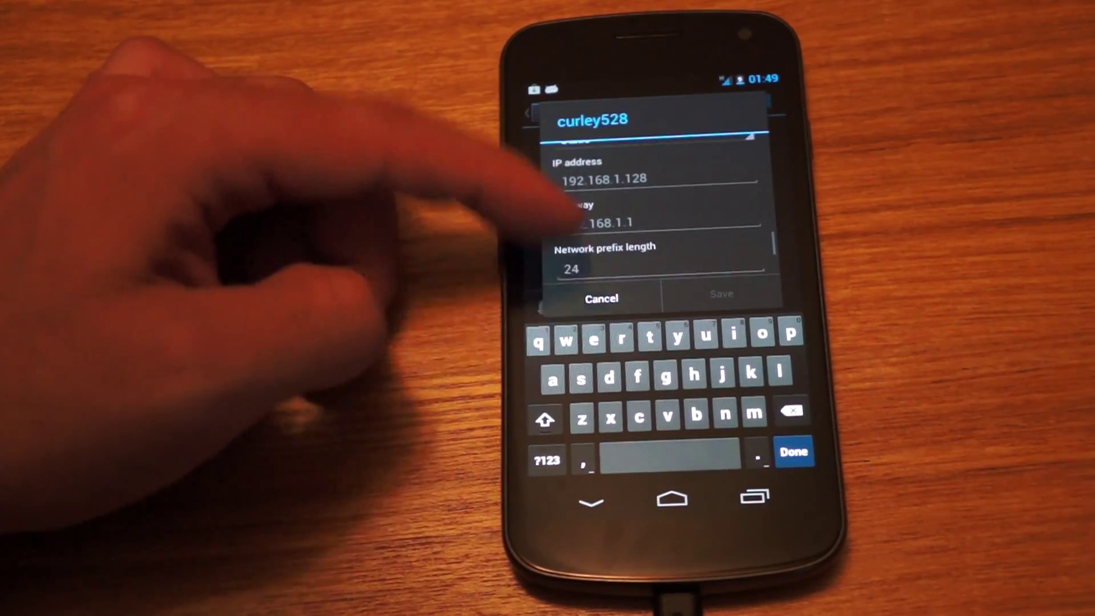
{"action": "left_click", "coordinate": [616, 178]}
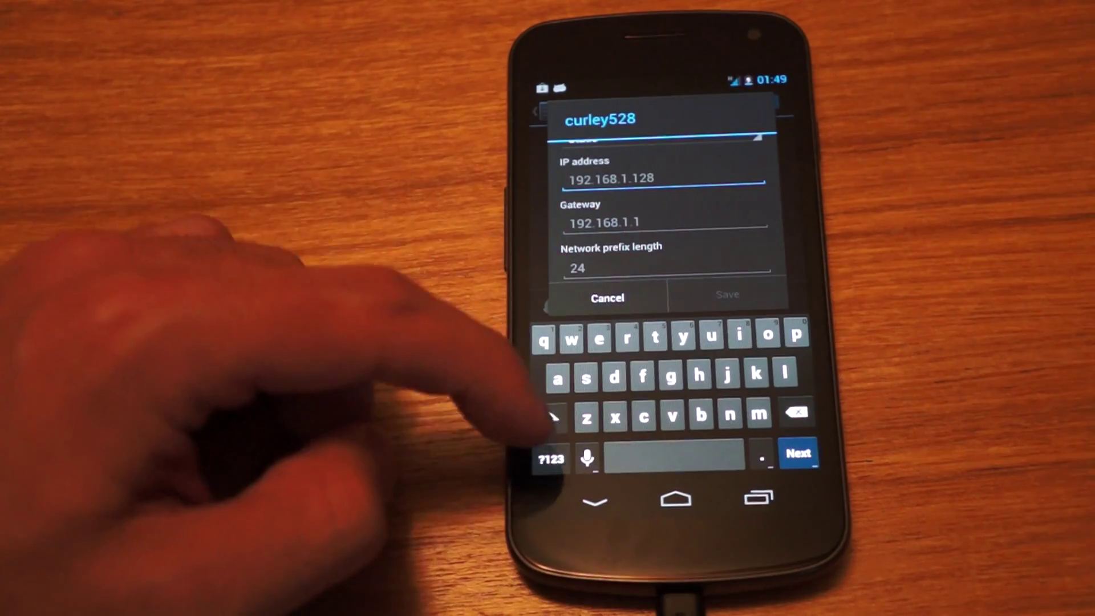
{"action": "left_click", "coordinate": [552, 459]}
{"action": "type", "text": "1"}
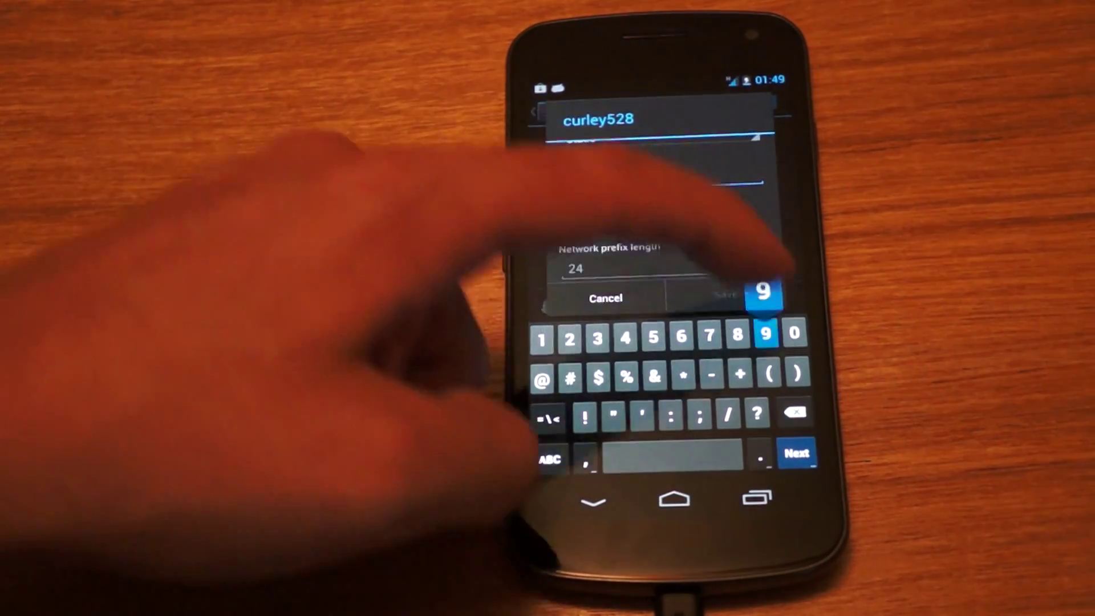
{"action": "type", "text": "92"}
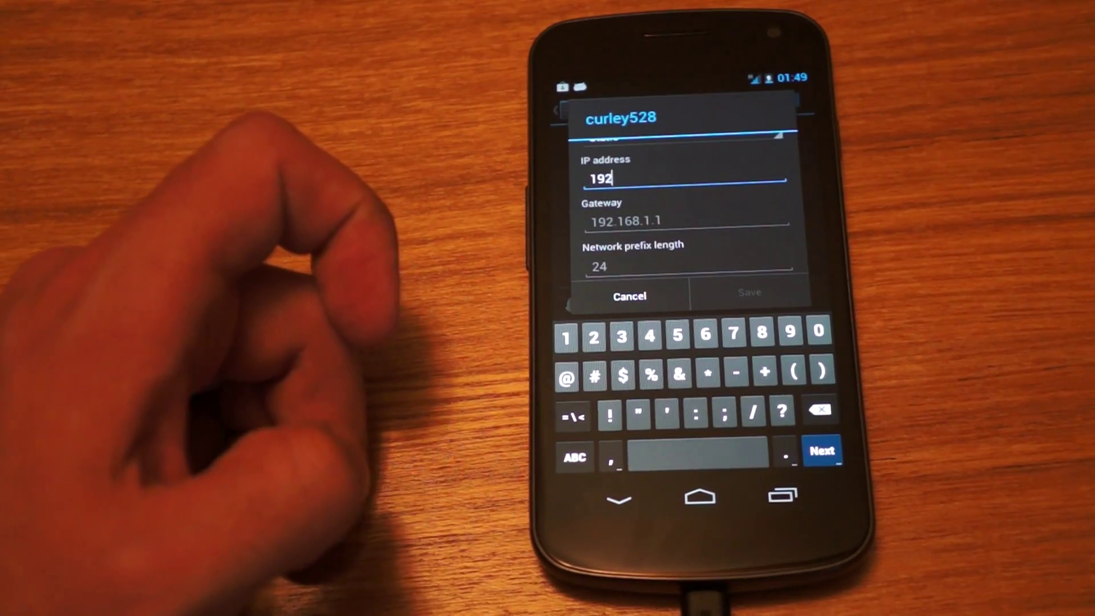
{"action": "type", "text": "."}
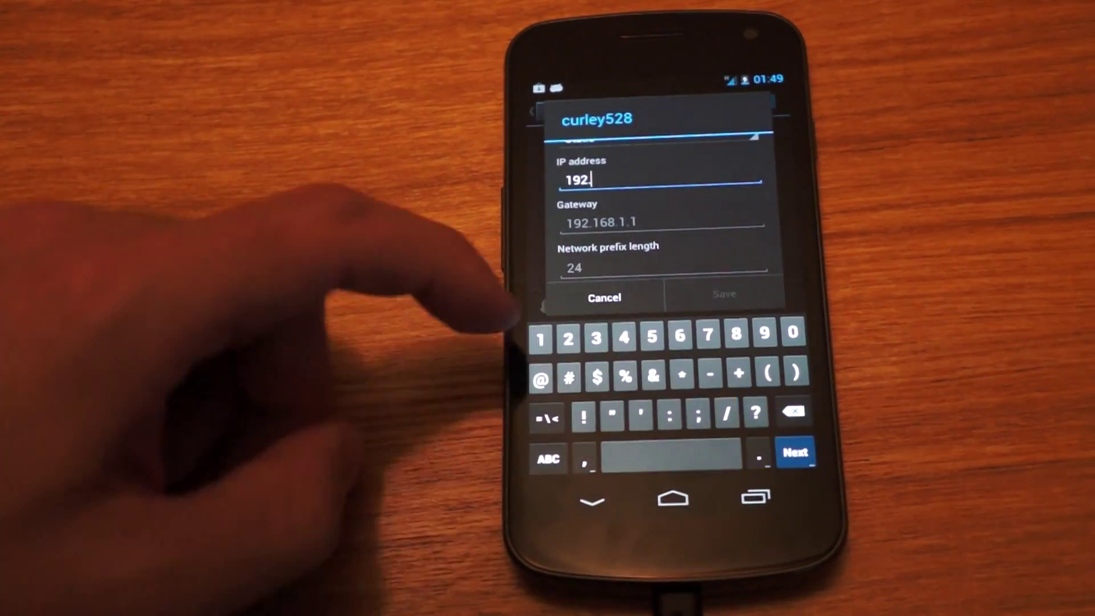
{"action": "type", "text": "16"}
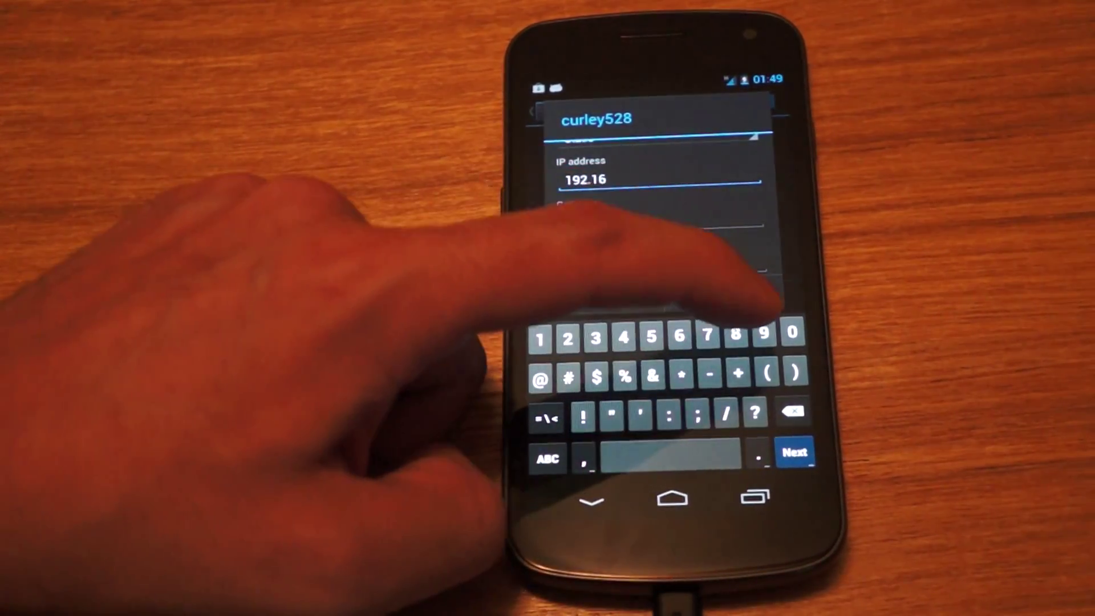
{"action": "type", "text": "8"}
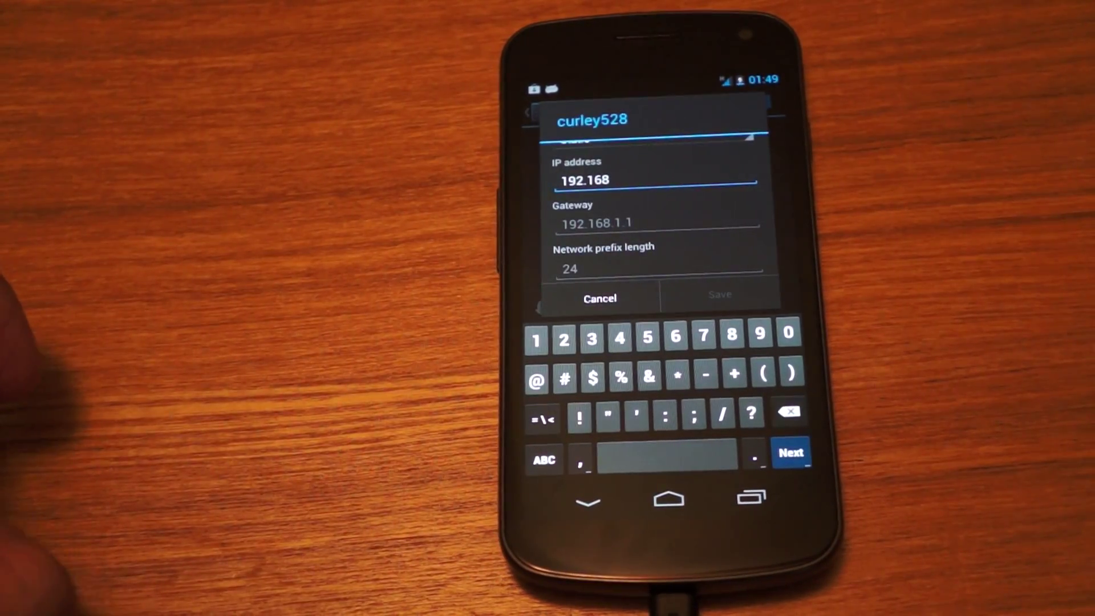
{"action": "type", "text": ".1"}
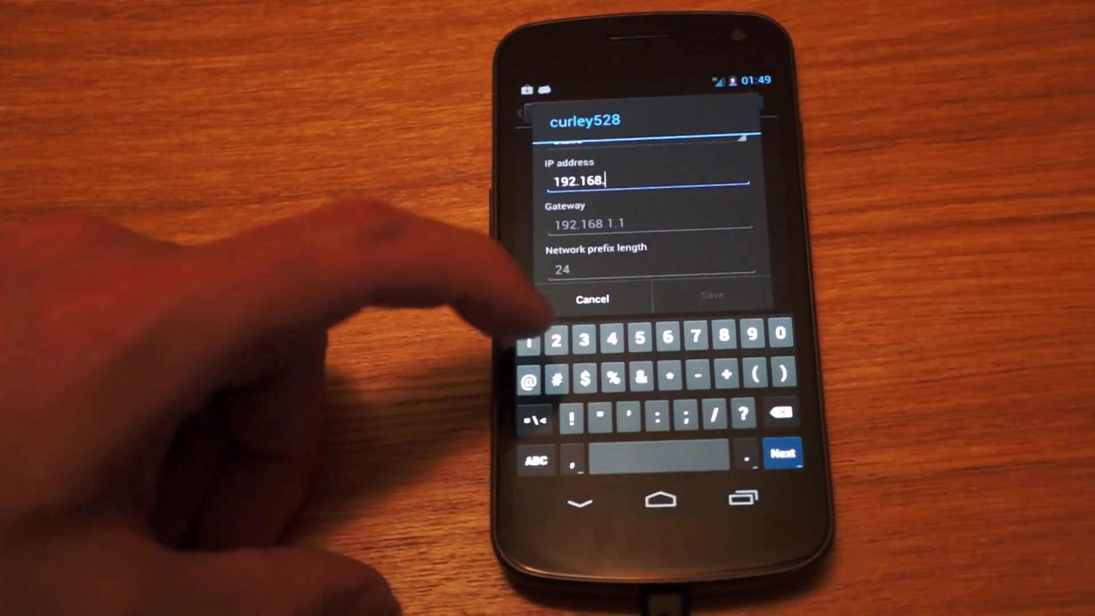
{"action": "type", "text": "."}
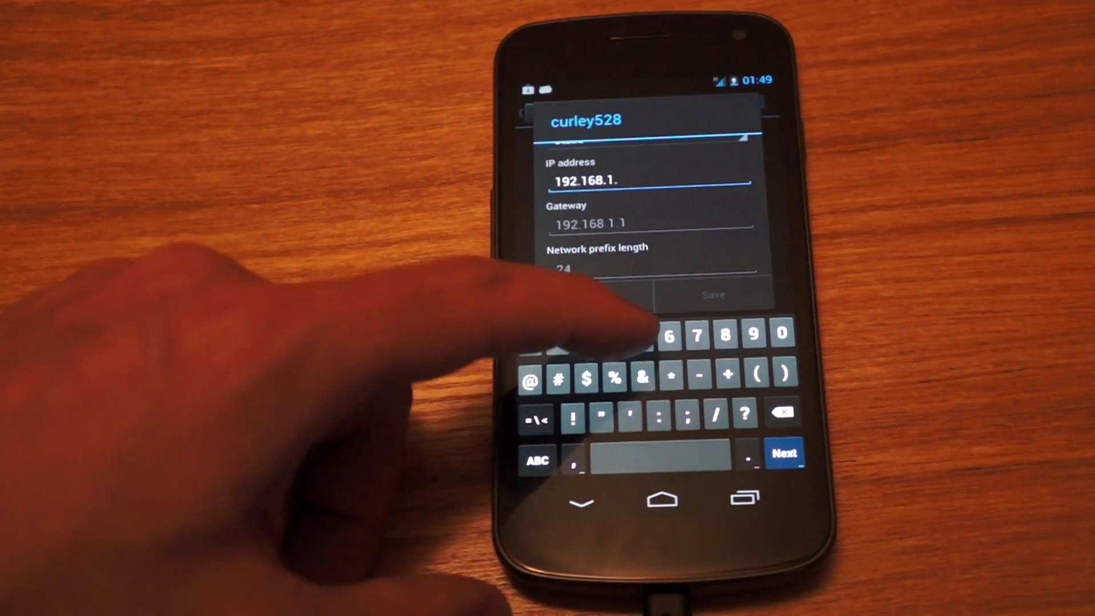
{"action": "type", "text": "49"}
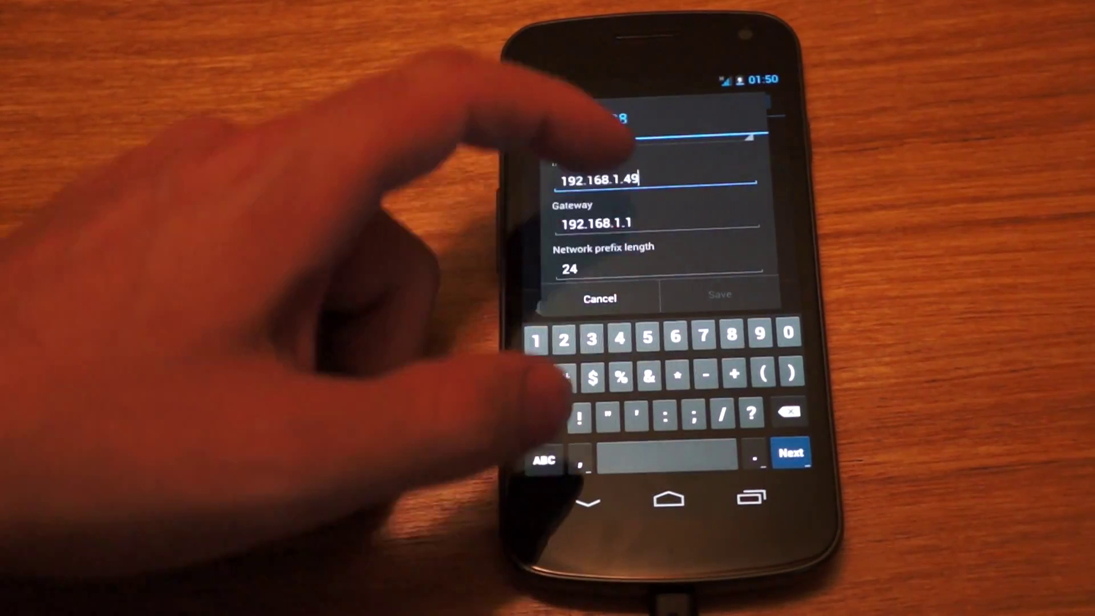
{"action": "scroll", "coordinate": [613, 198], "scroll_direction": "up", "scroll_amount": 2}
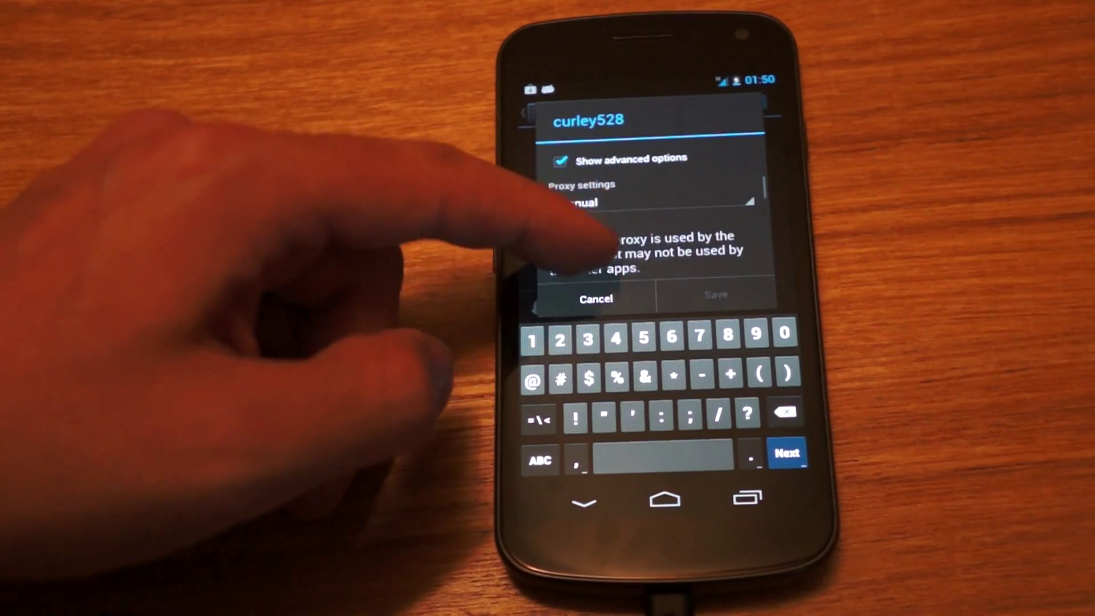
{"action": "scroll", "coordinate": [590, 242], "scroll_direction": "up", "scroll_amount": 1}
Step: Keep the proxy on Manual and save curley528's static IP settings
{"action": "left_click", "coordinate": [599, 238]}
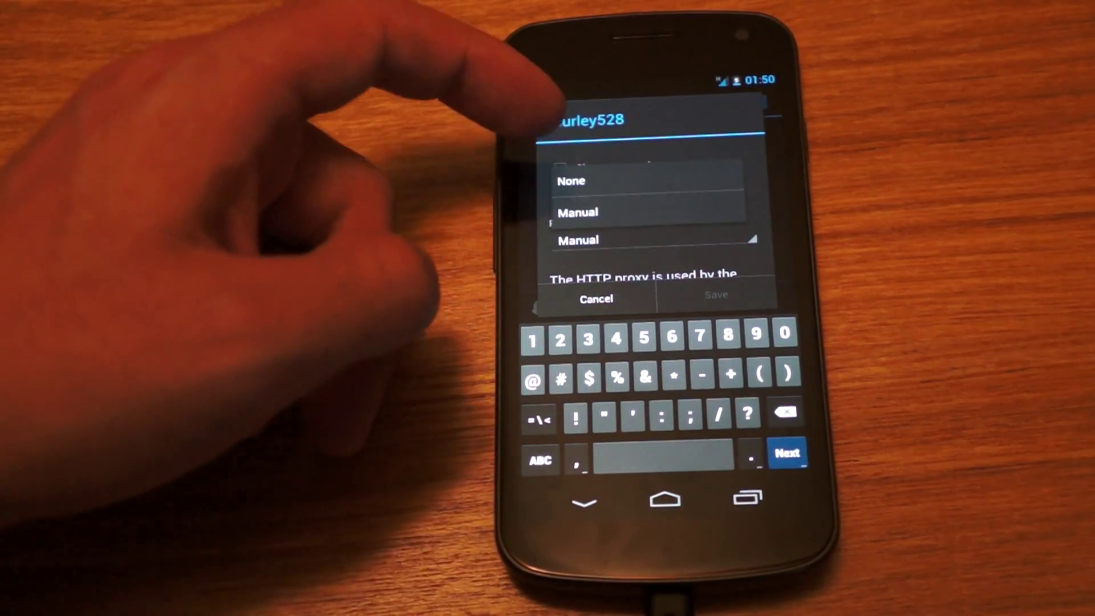
{"action": "left_click", "coordinate": [577, 213]}
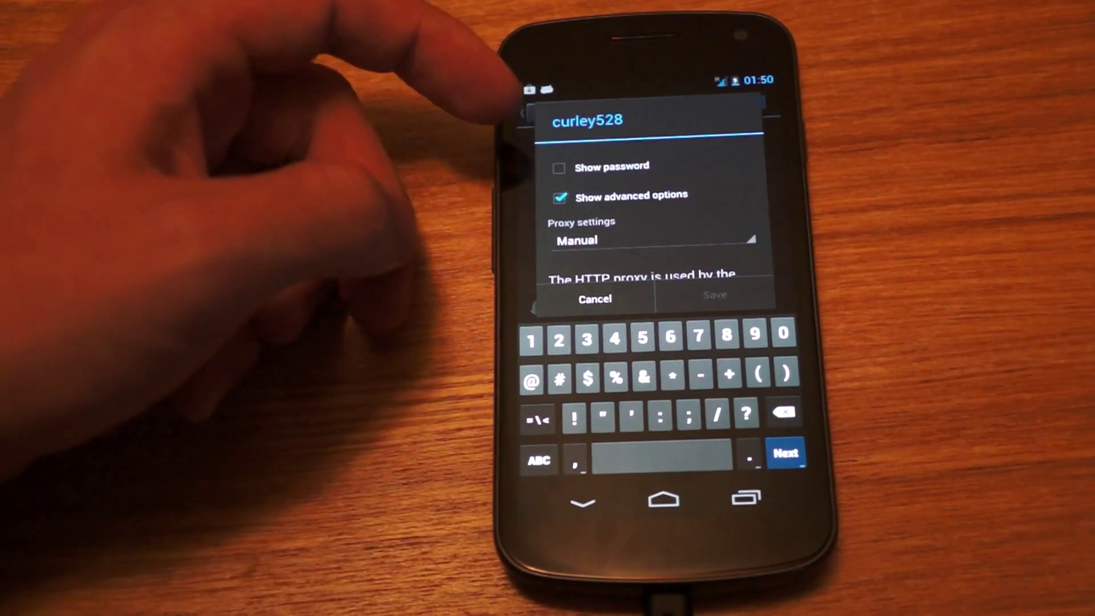
{"action": "scroll", "coordinate": [591, 218], "scroll_direction": "down", "scroll_amount": 2}
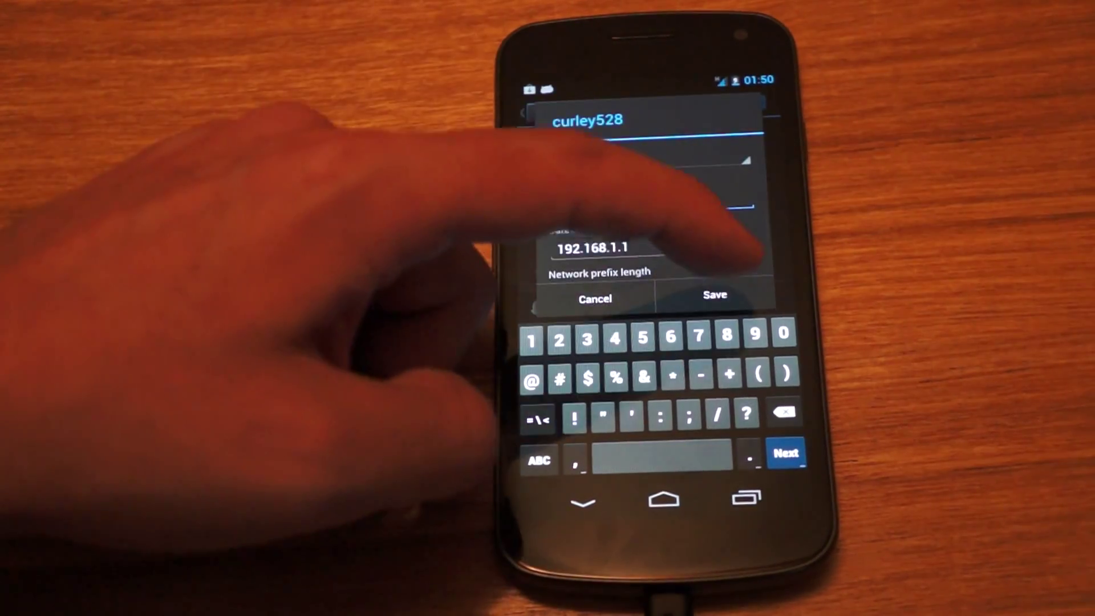
{"action": "left_click", "coordinate": [715, 294]}
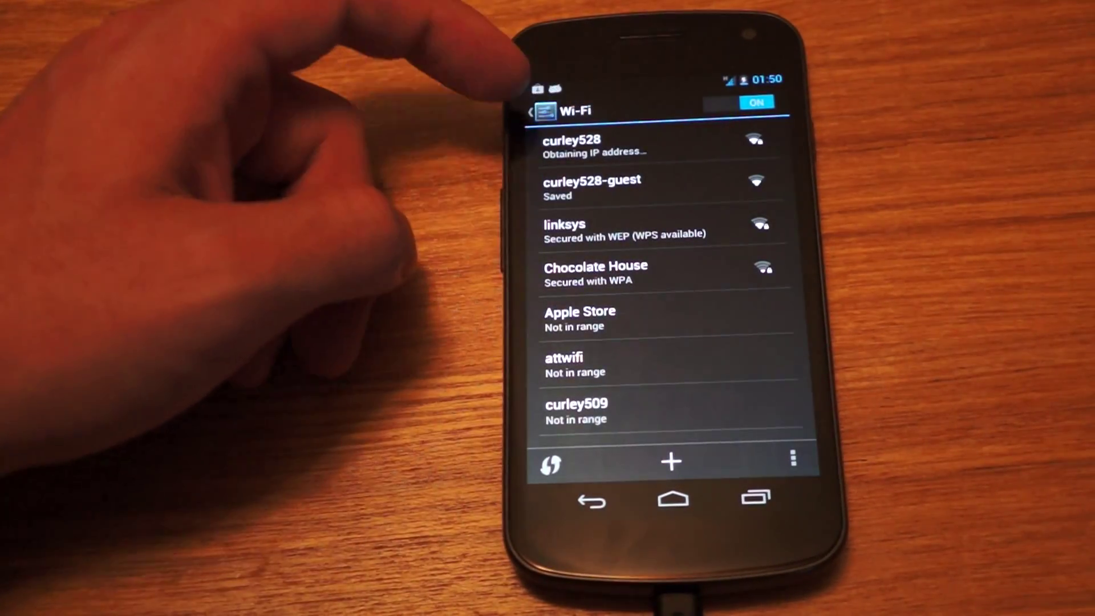
Step: Review curley528's Forget/Modify options and connection status, closing both without changes
{"action": "left_click", "coordinate": [591, 141]}
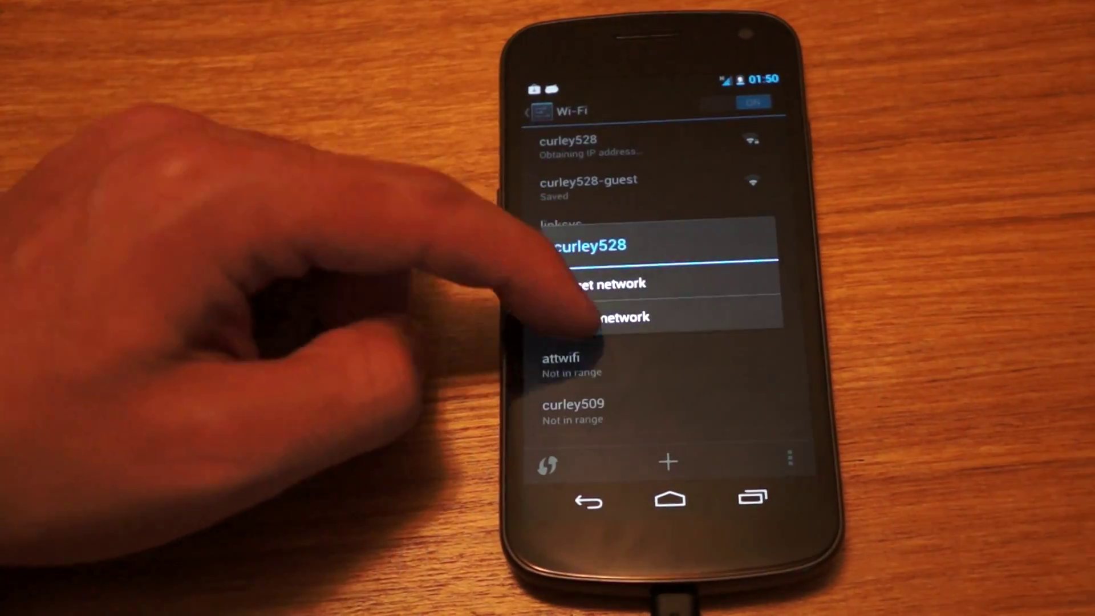
{"action": "left_click", "coordinate": [539, 291]}
{"action": "left_click", "coordinate": [573, 145]}
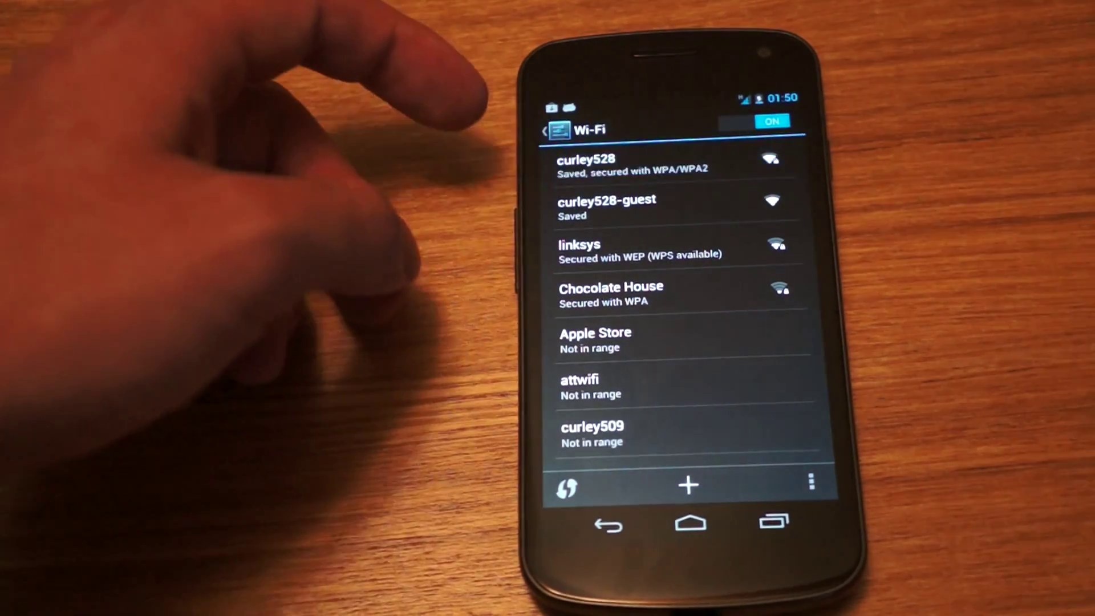
{"action": "left_click", "coordinate": [599, 163]}
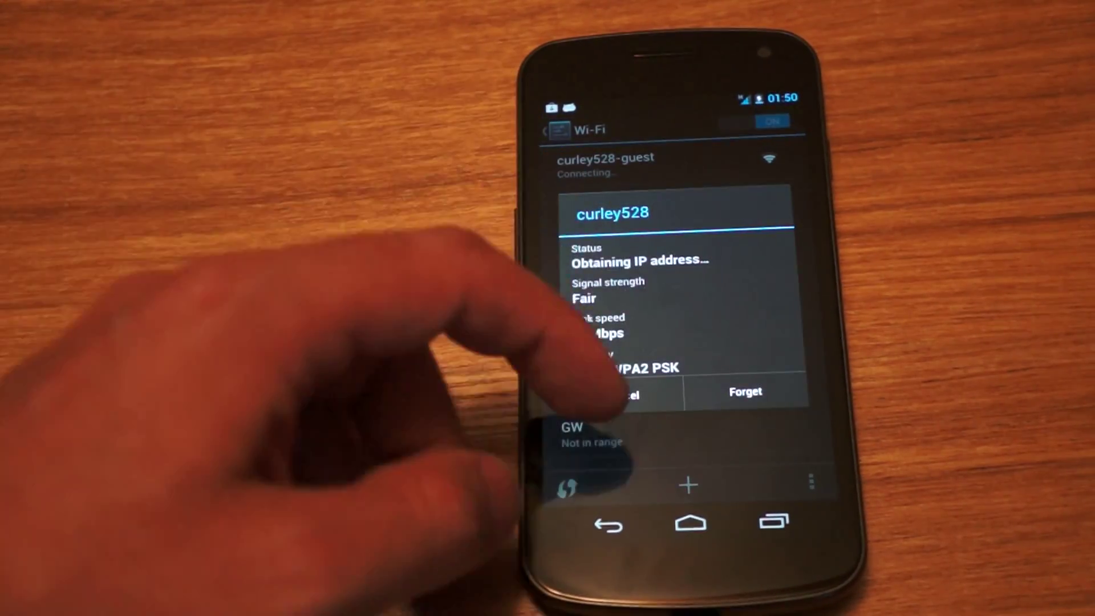
{"action": "left_click", "coordinate": [611, 393]}
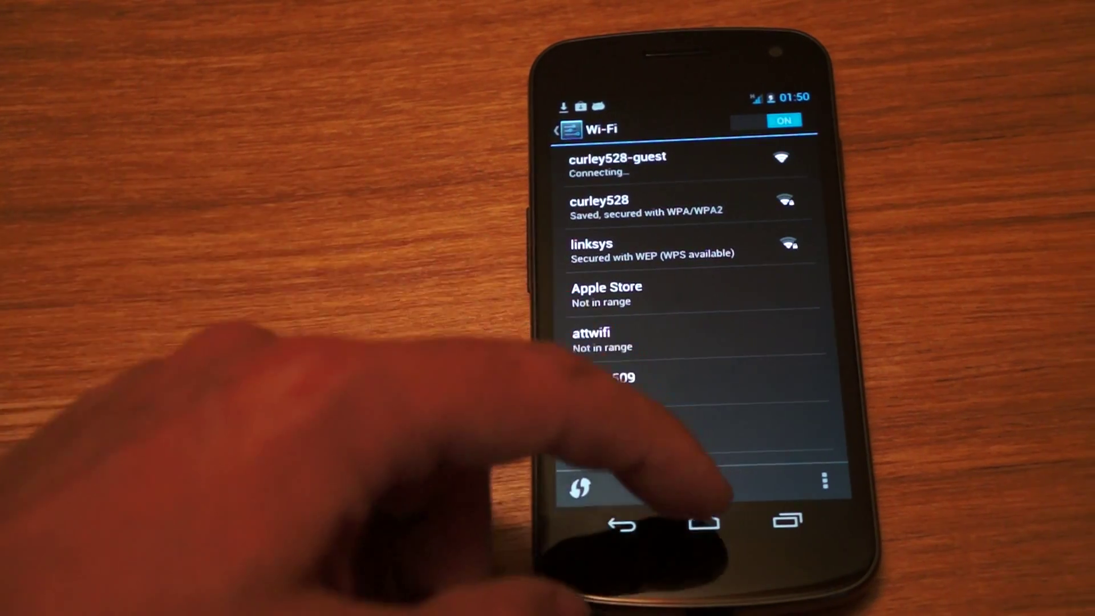
Step: Go home, browse the app and widget pages in the app drawer, then return home
{"action": "left_click", "coordinate": [703, 522]}
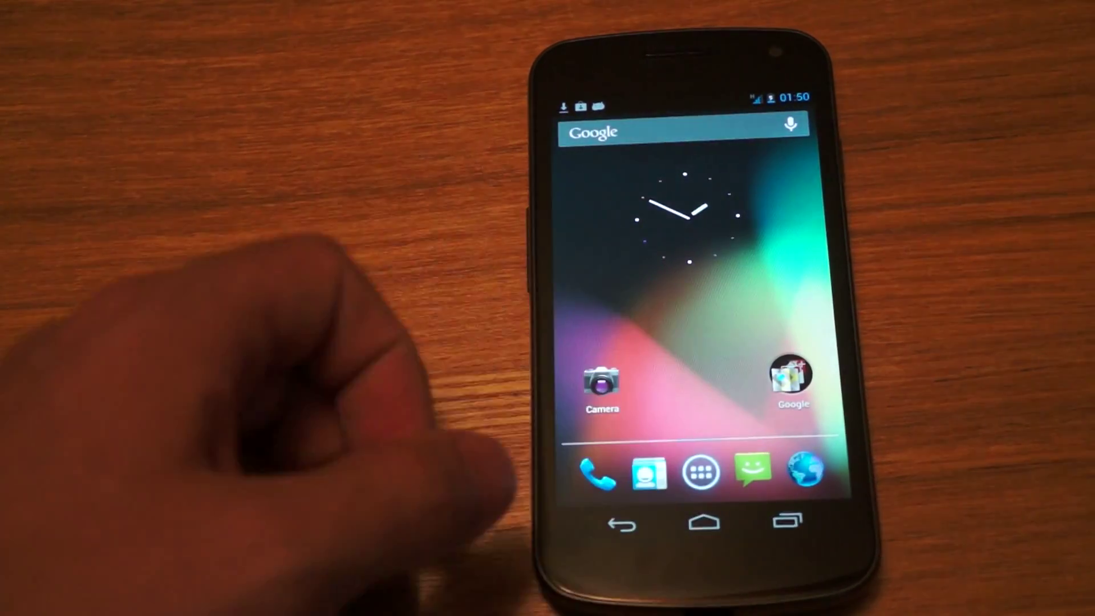
{"action": "left_click", "coordinate": [702, 469]}
{"action": "left_click", "coordinate": [795, 467]}
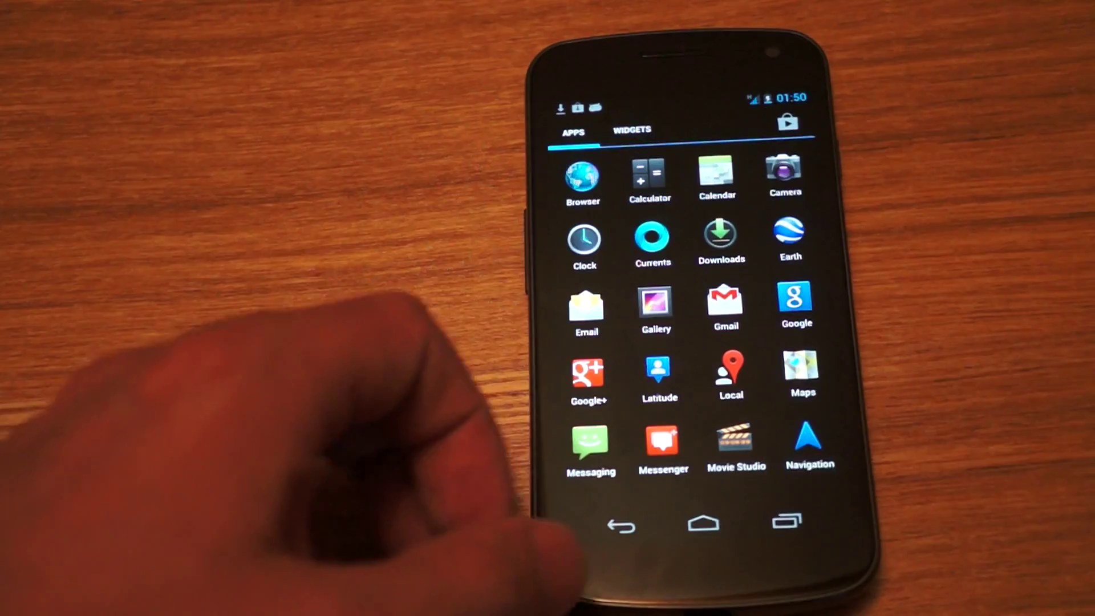
{"action": "mouse_move", "coordinate": [753, 343]}
{"action": "left_mouse_down"}
{"action": "mouse_move", "coordinate": [557, 342]}
{"action": "mouse_move", "coordinate": [556, 325]}
{"action": "mouse_move", "coordinate": [769, 325]}
{"action": "left_mouse_up"}
{"action": "mouse_move", "coordinate": [565, 343]}
{"action": "left_mouse_down"}
{"action": "mouse_move", "coordinate": [770, 360]}
{"action": "mouse_move", "coordinate": [565, 360]}
{"action": "mouse_move", "coordinate": [769, 360]}
{"action": "left_mouse_up"}
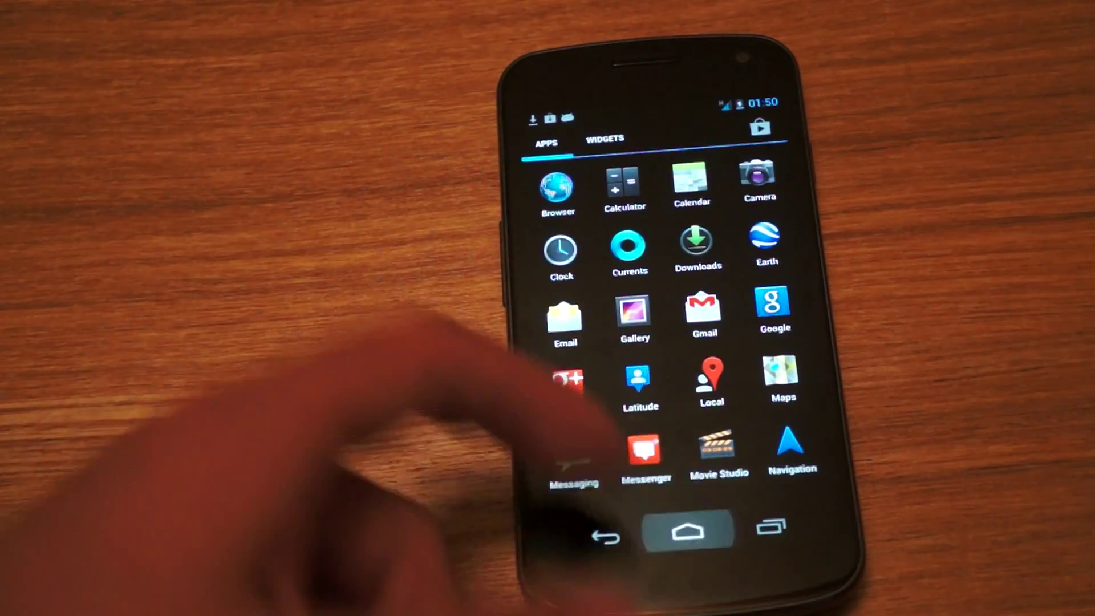
{"action": "left_click", "coordinate": [606, 537]}
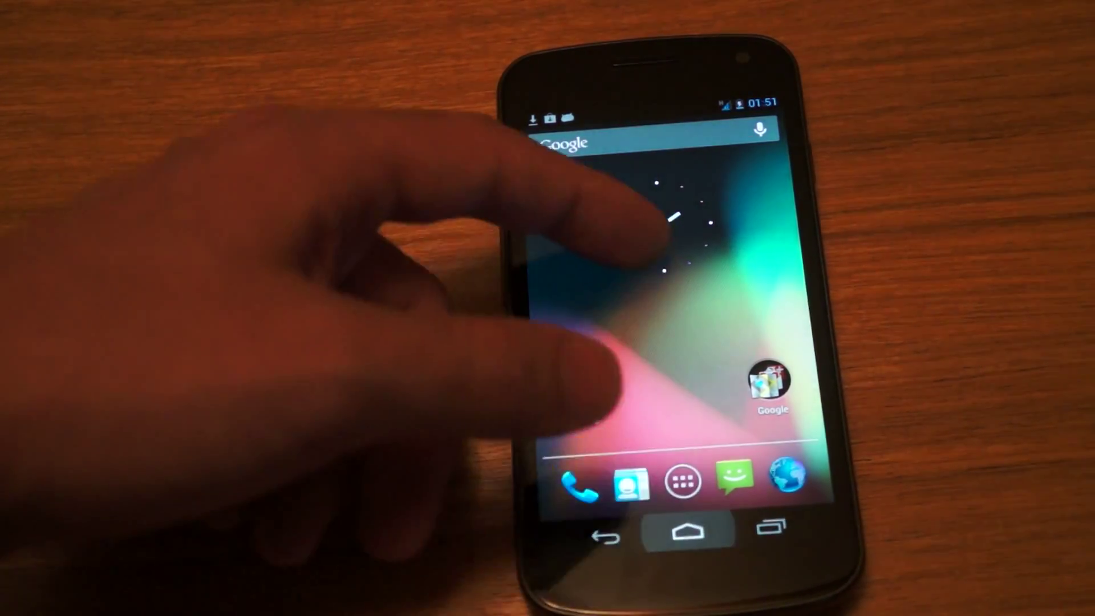
Step: Launch and close Google Now, unlock the phone, and view then hide notifications
{"action": "left_click_drag", "start_coordinate": [727, 560], "coordinate": [648, 283]}
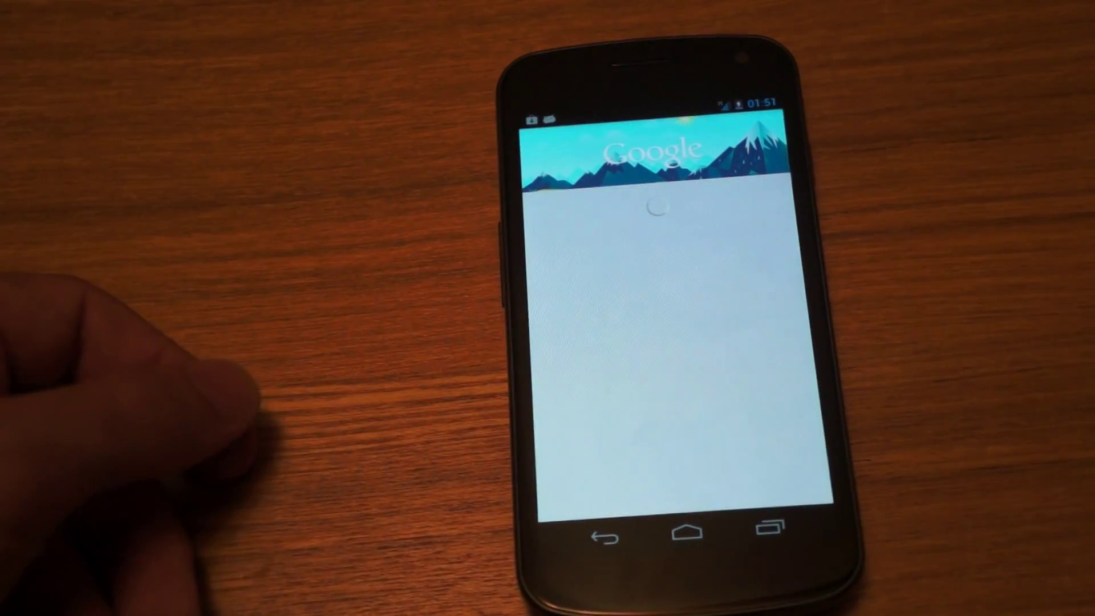
{"action": "left_click", "coordinate": [679, 526]}
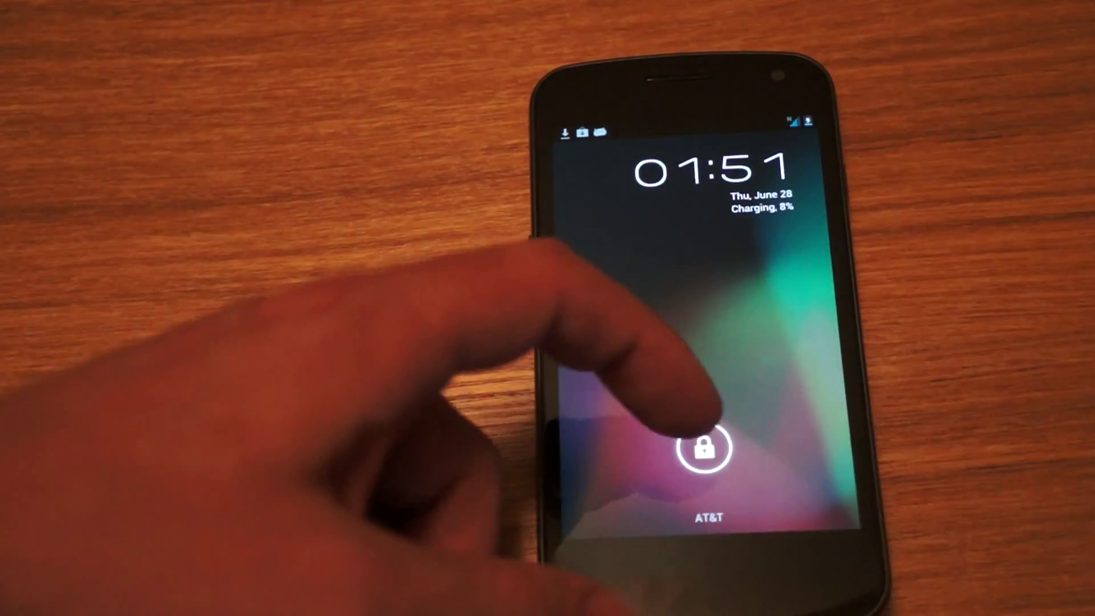
{"action": "left_click_drag", "start_coordinate": [704, 448], "coordinate": [796, 428]}
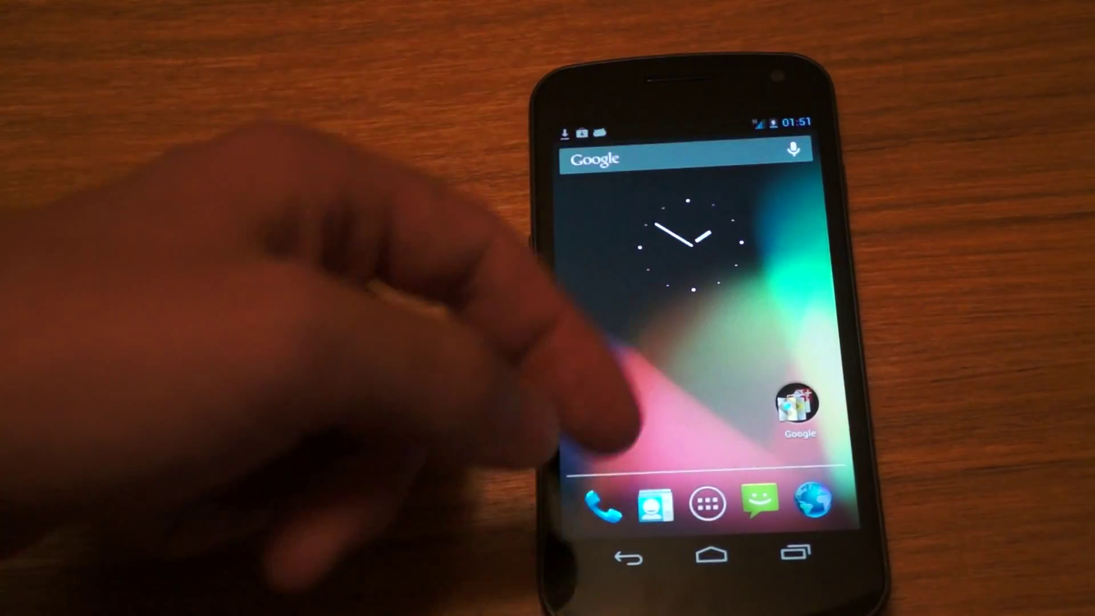
{"action": "left_click_drag", "start_coordinate": [650, 128], "coordinate": [633, 385]}
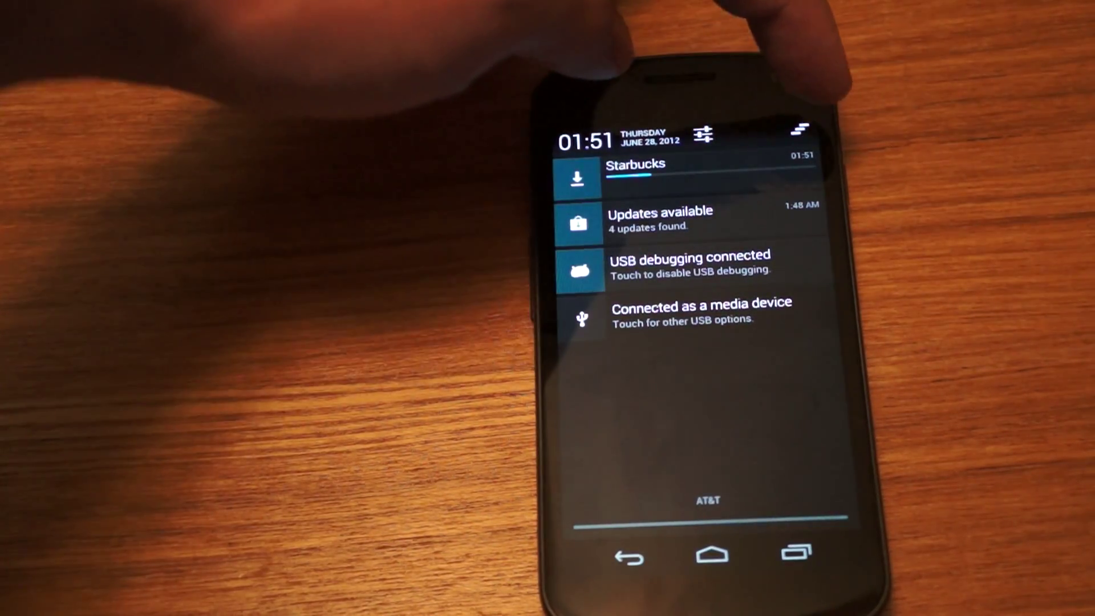
{"action": "left_click_drag", "start_coordinate": [710, 513], "coordinate": [710, 171]}
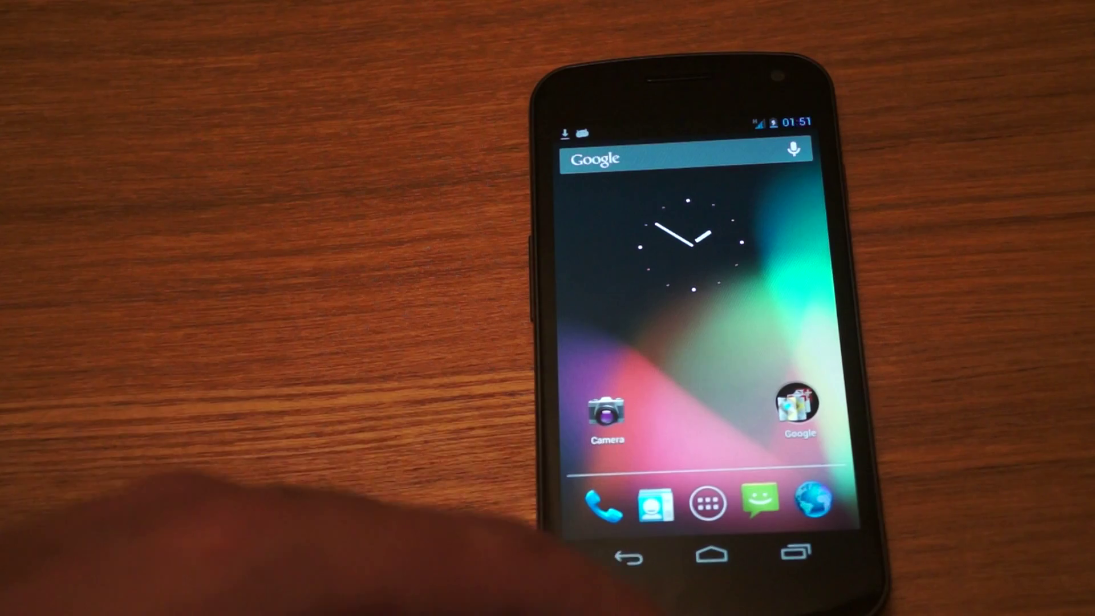